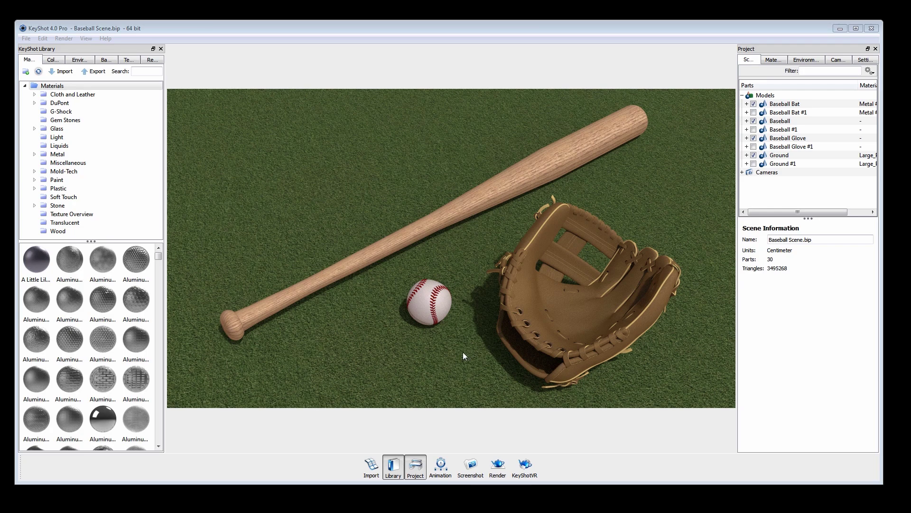
Orbit and zoom around the finished baseball scene, then select the Large_Plane ground object
drag(463, 352, 455, 325)
scroll(448, 322, up, 10)
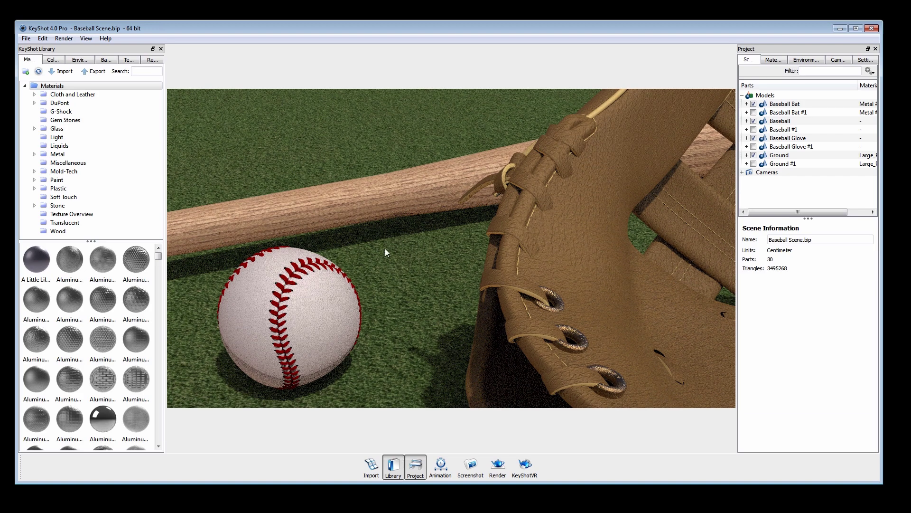
click(392, 270)
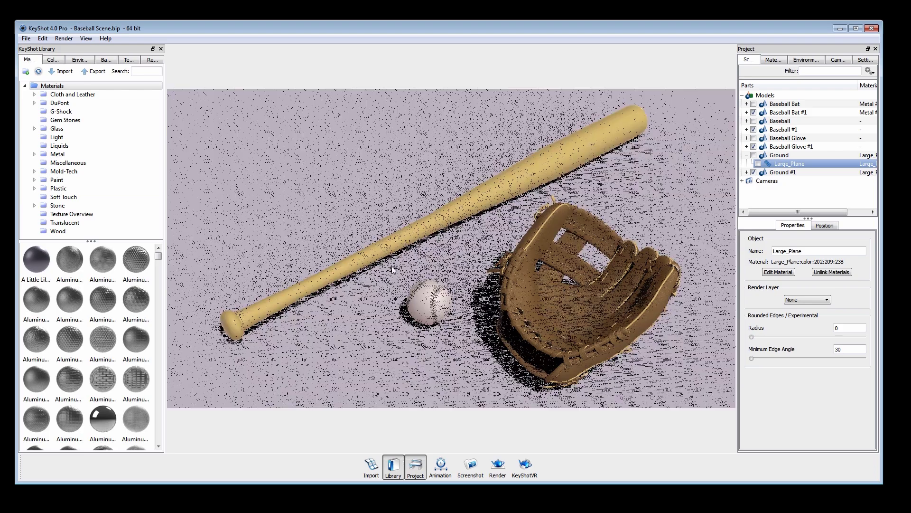
From Texture Overview, apply Mold-Tech, then Wood, then perforated Metal to the untextured bat
click(93, 215)
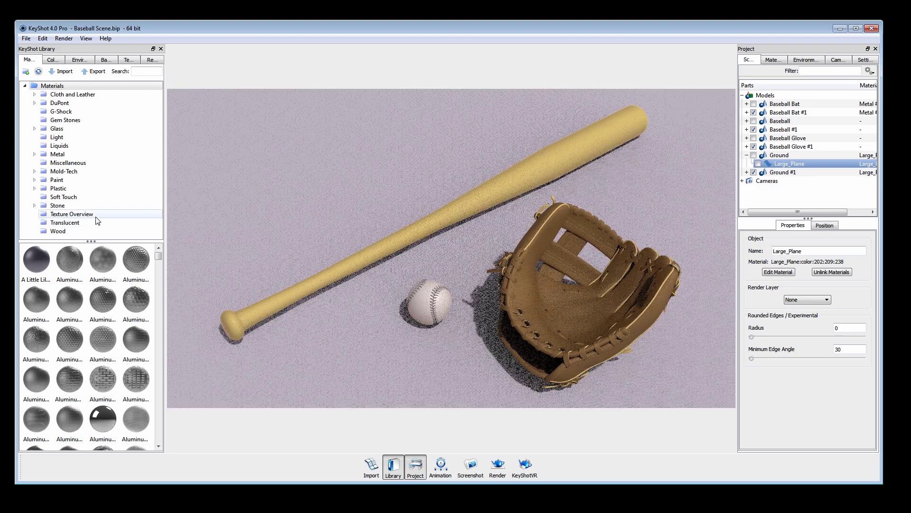
scroll(440, 324, up, 5)
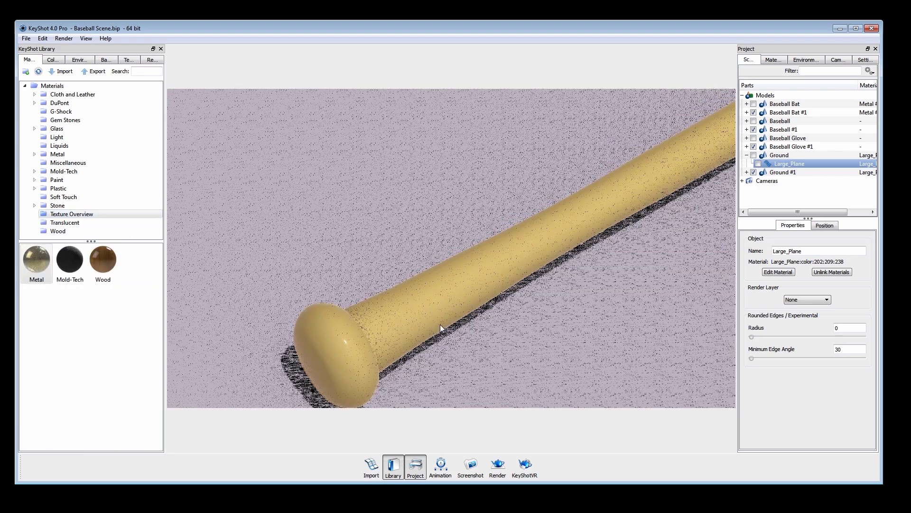
scroll(540, 164, up, 2)
drag(70, 259, 328, 246)
drag(105, 262, 328, 255)
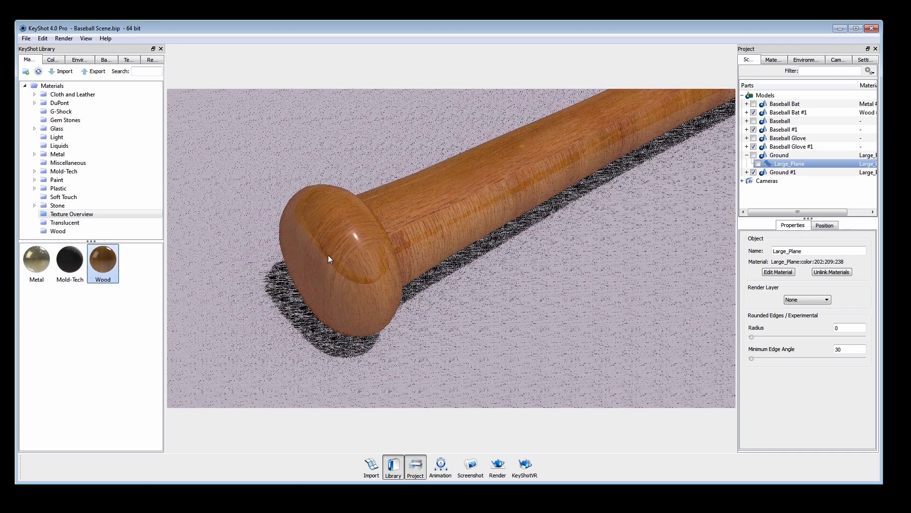
drag(32, 266, 326, 235)
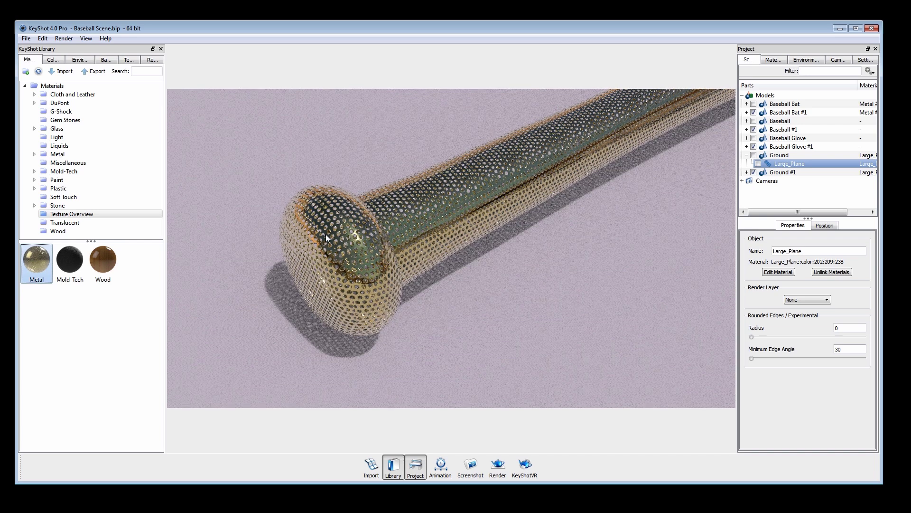
Remove the hole-pattern Opacity map and the Bump map from the bat's material
double_click(325, 234)
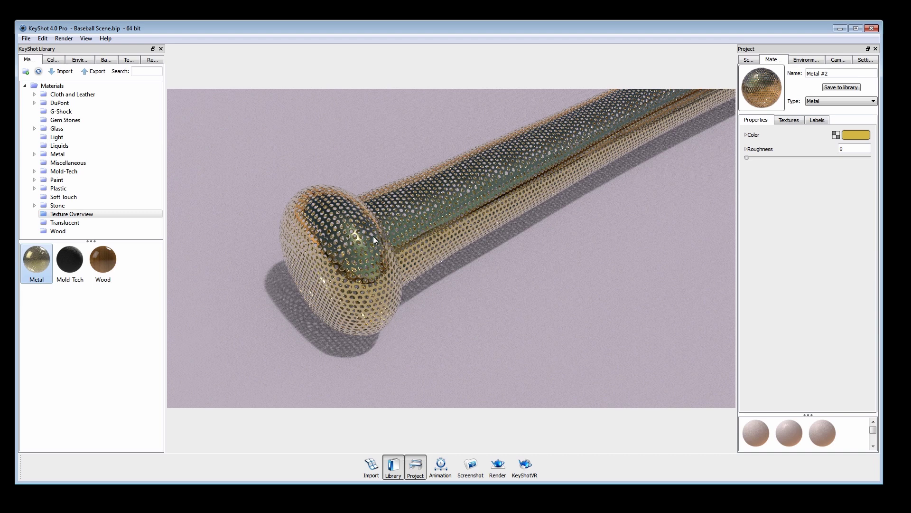
click(788, 120)
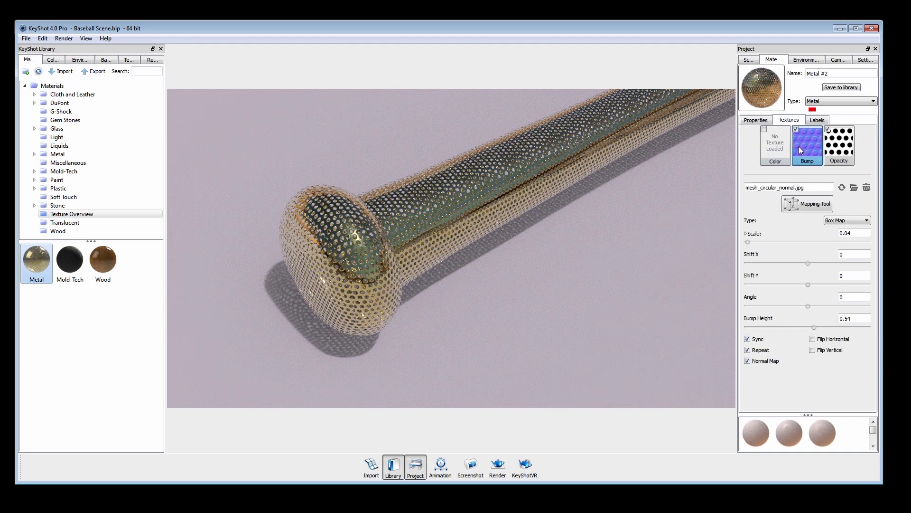
click(835, 152)
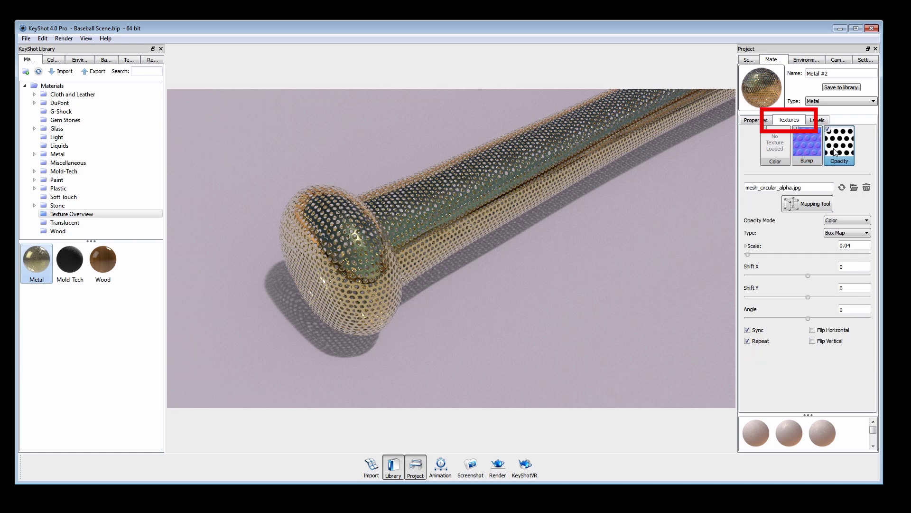
click(866, 188)
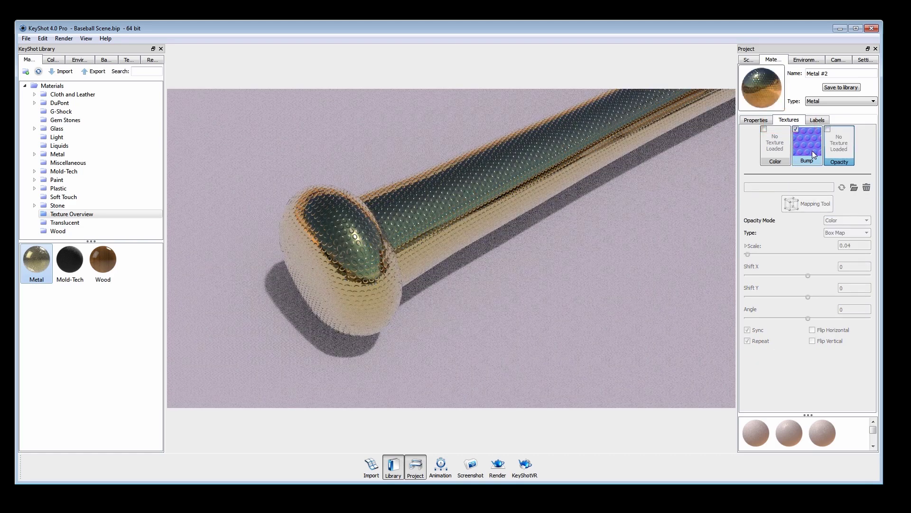
click(813, 151)
click(866, 187)
Change the bat's material type to Plastic so it appears plain yellow
click(836, 101)
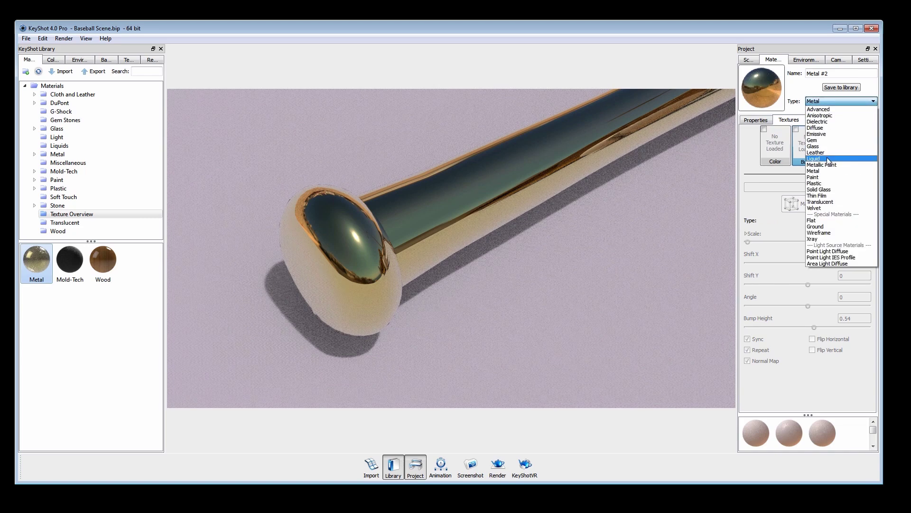
click(826, 179)
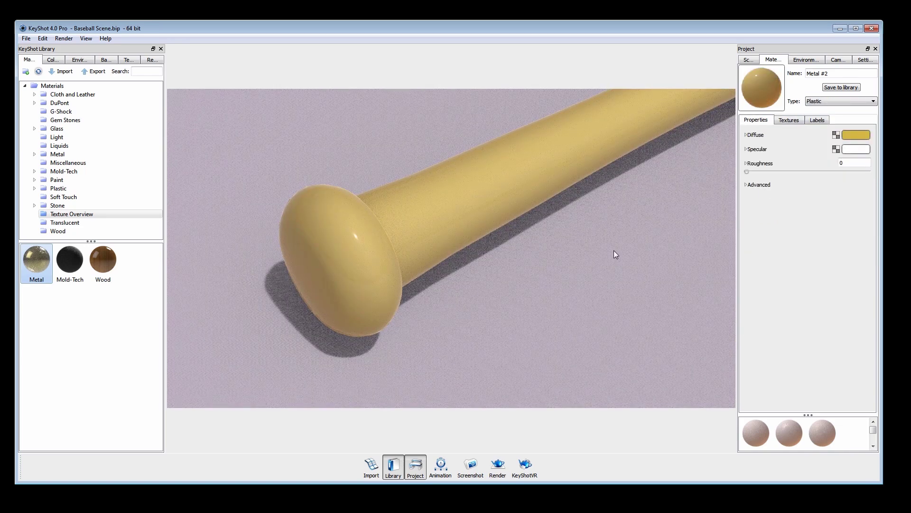
scroll(615, 251, down, 10)
Apply the Baseball library's Grass texture as the ground's colour map and Grass_Bump as its bump
click(129, 60)
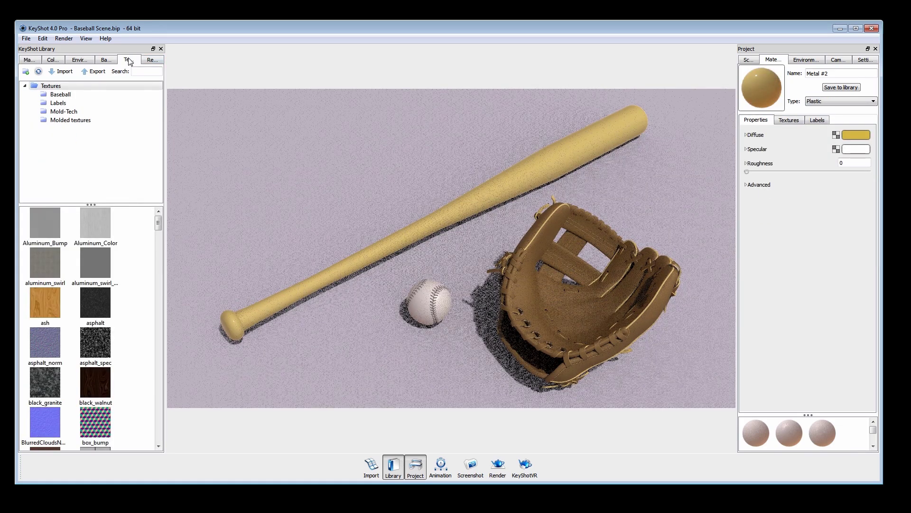
click(87, 94)
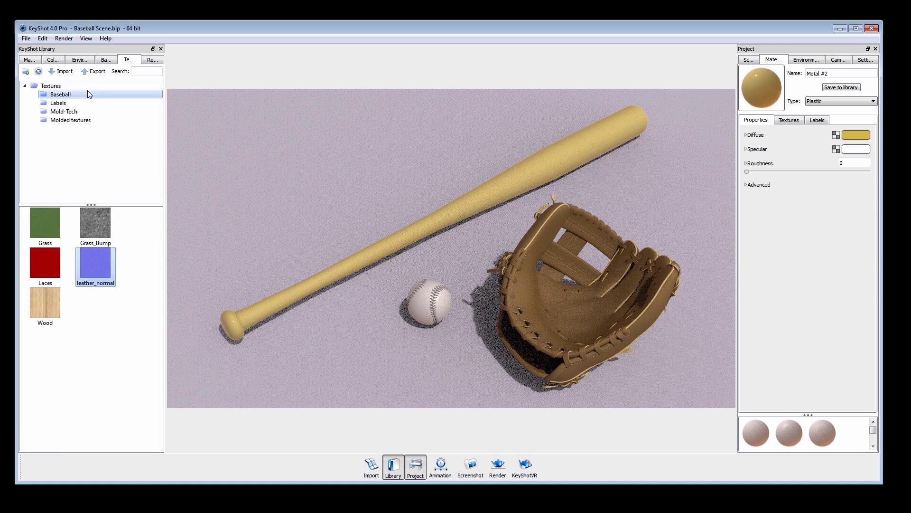
click(46, 221)
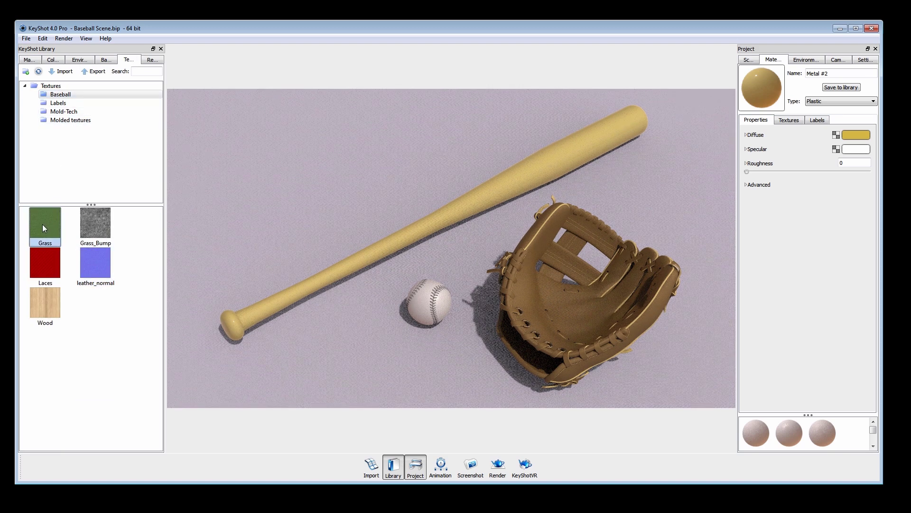
drag(167, 169, 254, 161)
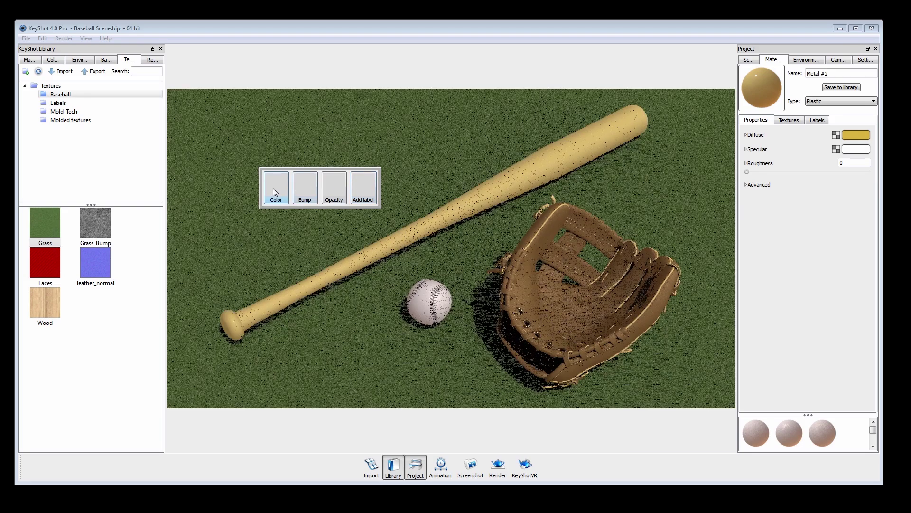
click(273, 188)
drag(90, 224, 287, 177)
click(331, 201)
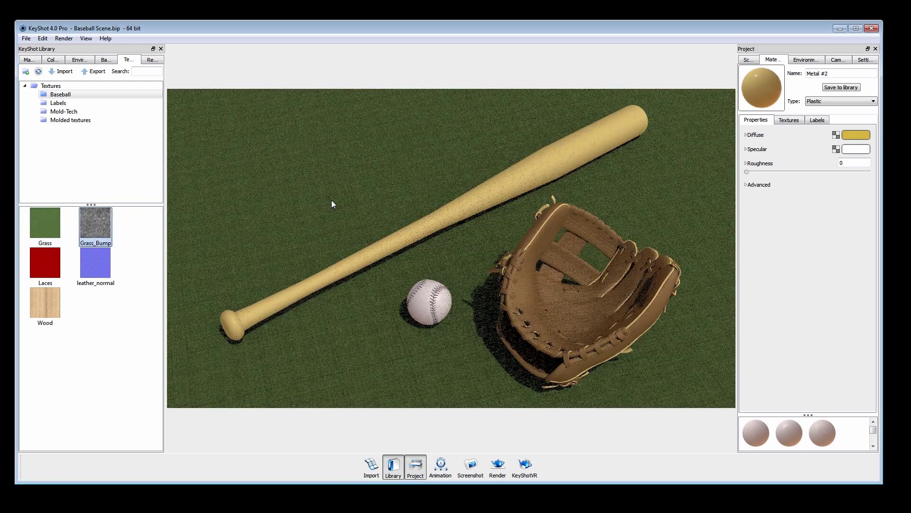
Enable Sync on the ground material's colour and bump maps and show the coordinate legend
double_click(331, 204)
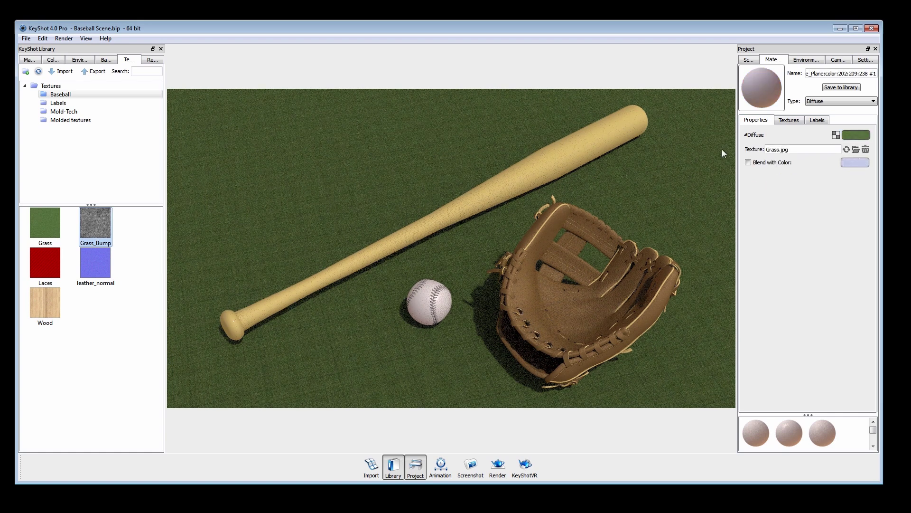
click(786, 127)
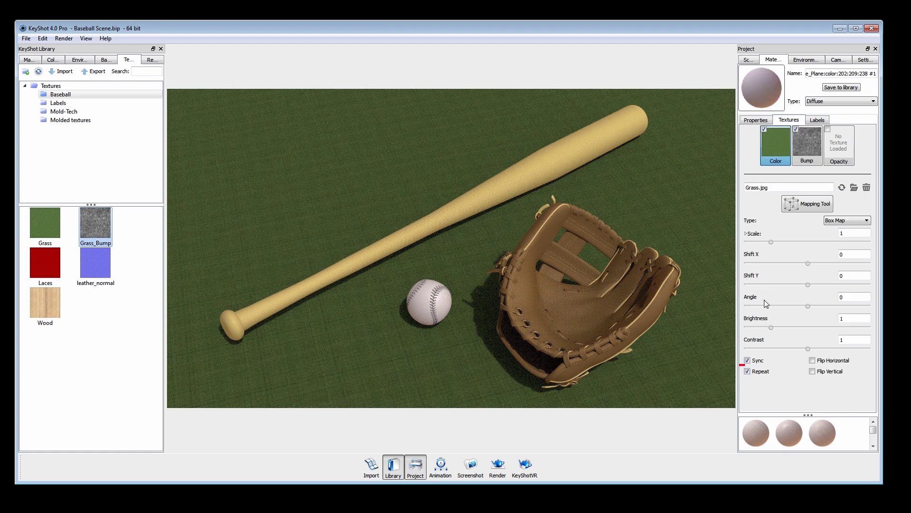
click(759, 361)
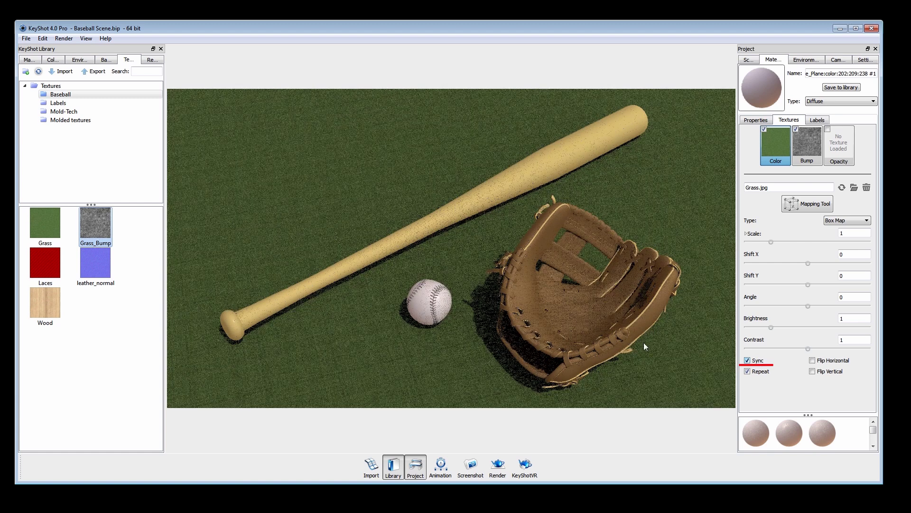
click(86, 40)
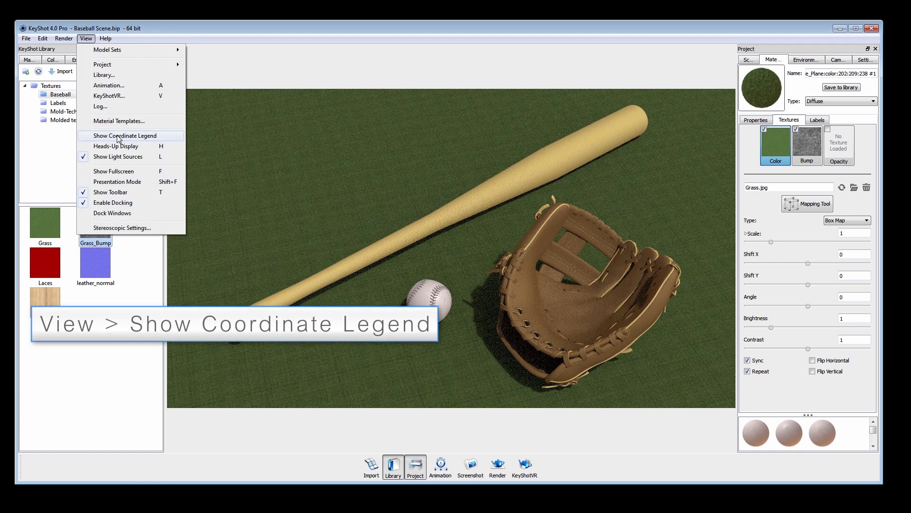
click(118, 138)
Map the grass texture as Planar Y at scale 3 with Repeat tiling on
drag(339, 335, 362, 265)
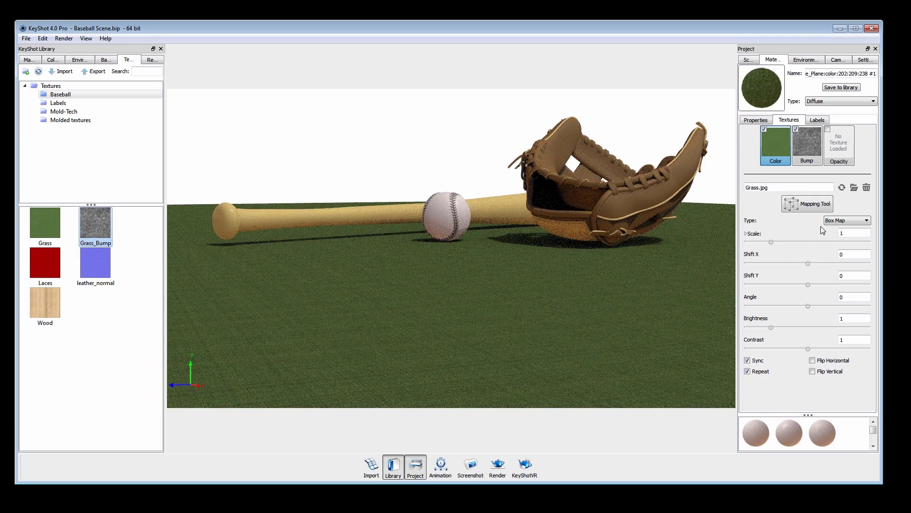
click(835, 222)
click(834, 235)
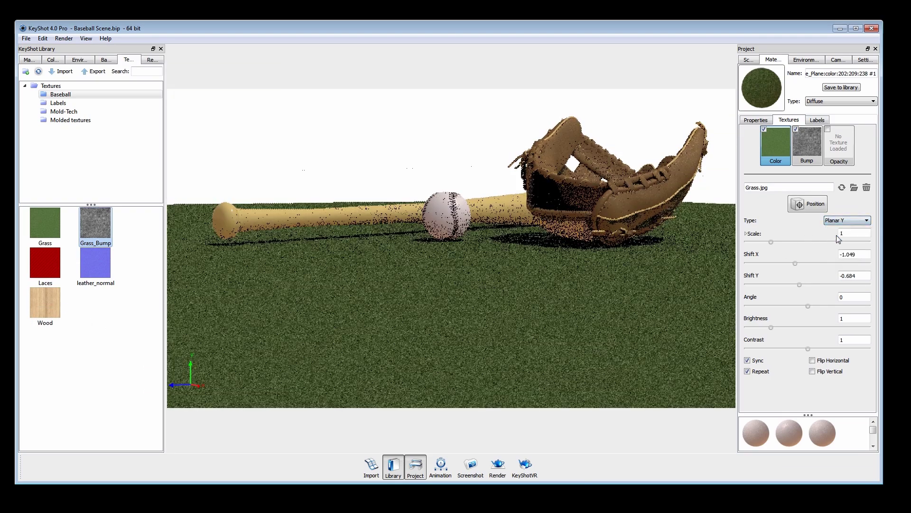
text(3)
key(Return)
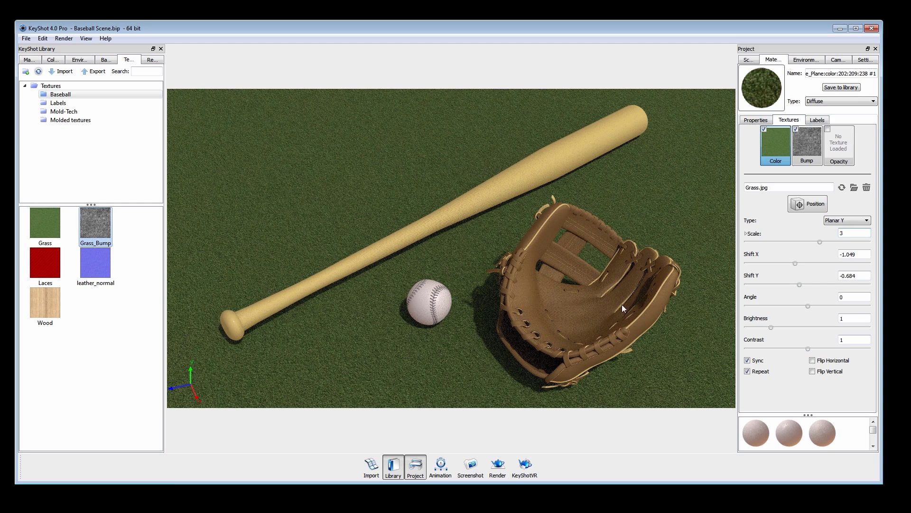
click(754, 374)
Apply the Wood texture to the bat's Plastic material as its colour and bump maps
double_click(515, 177)
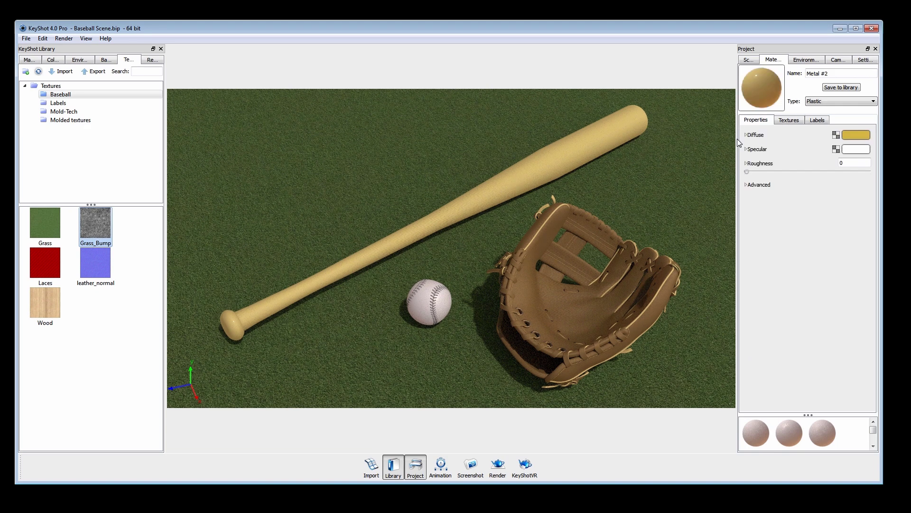
click(787, 123)
drag(55, 301, 768, 150)
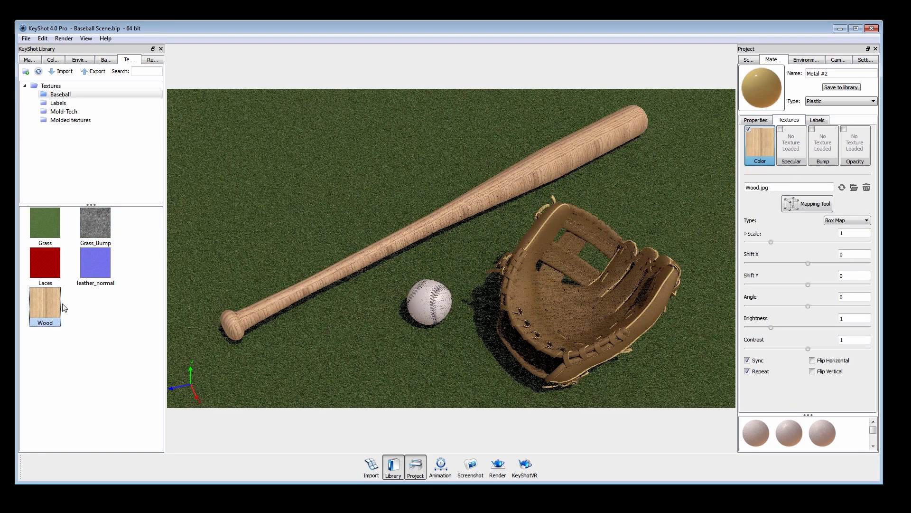
drag(46, 306, 832, 154)
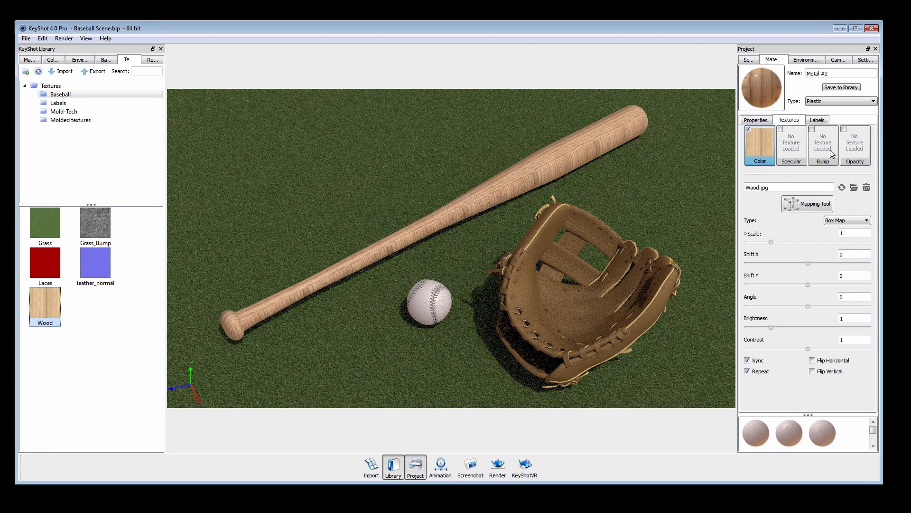
Map the bat's wood texture Cylindrical and rotate the mapping cylinder to lie along the bat
click(847, 220)
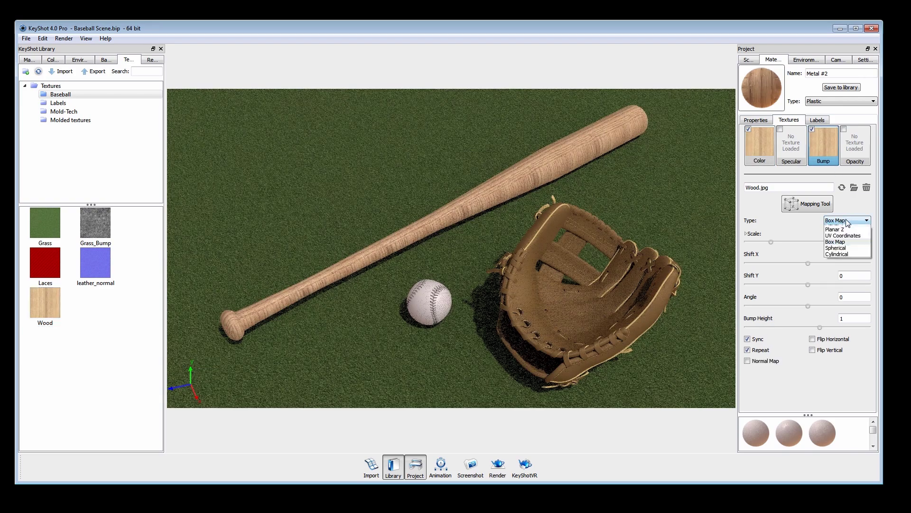
click(839, 265)
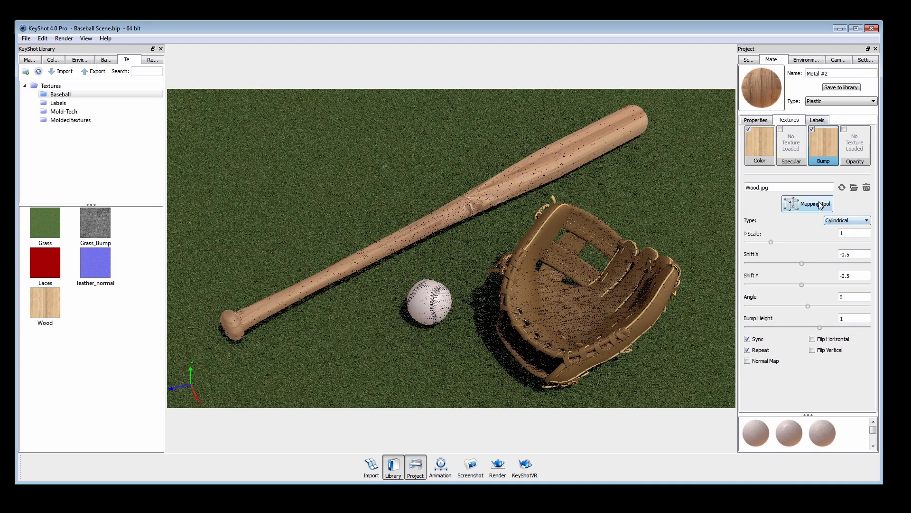
click(821, 205)
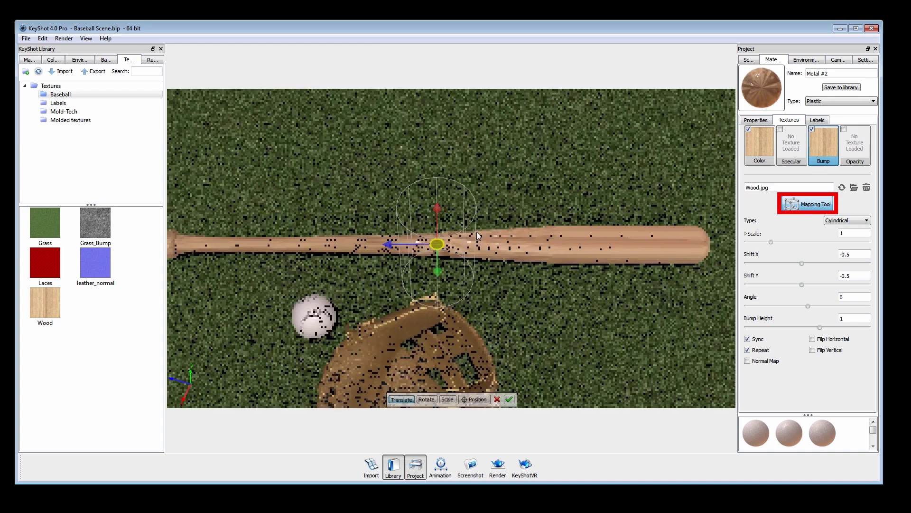
click(427, 399)
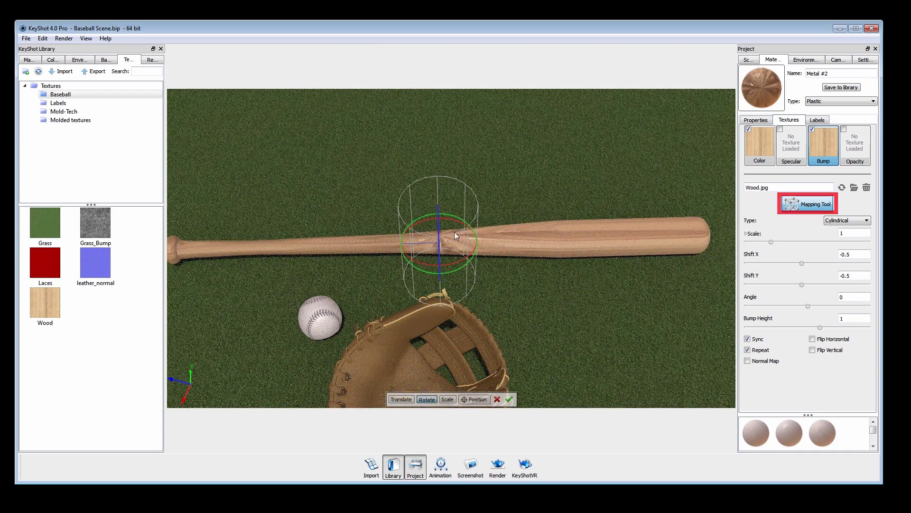
drag(457, 213, 504, 284)
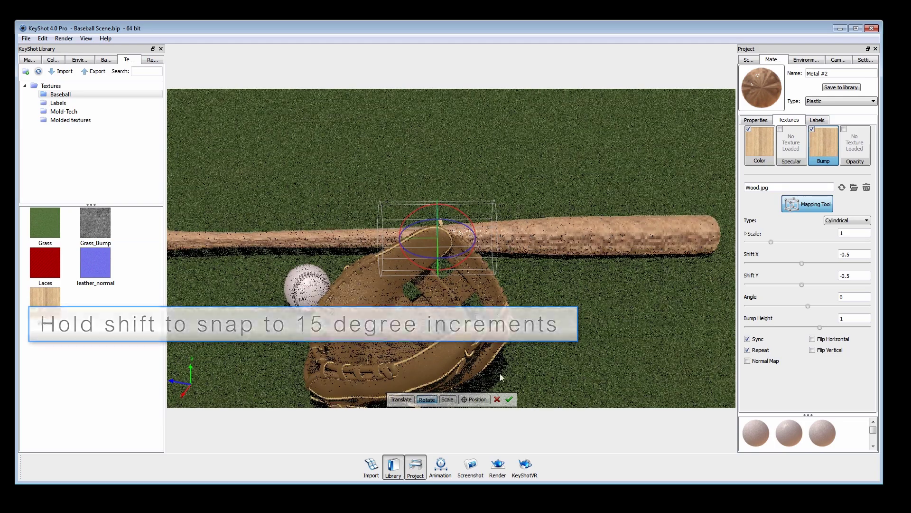
click(509, 399)
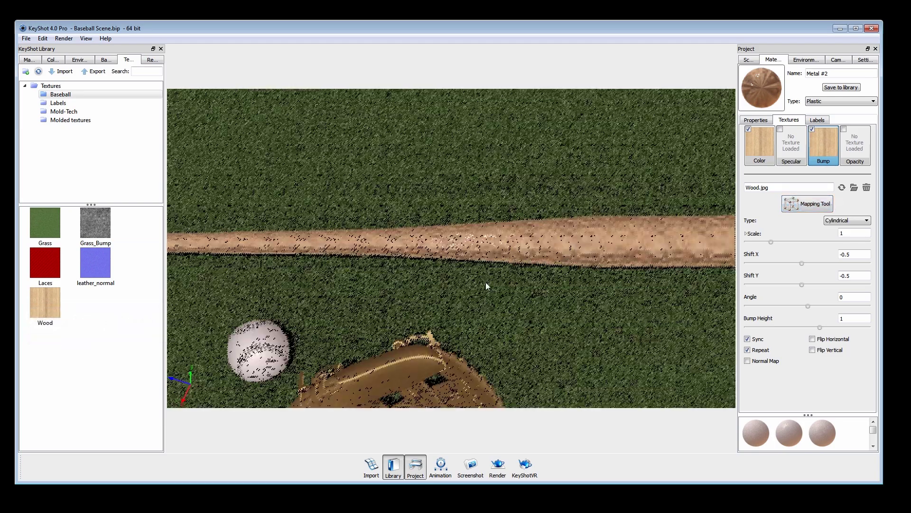
Unlink the wood texture's X and Y scale and keep Repeat on so grain tiles along the bat
click(762, 351)
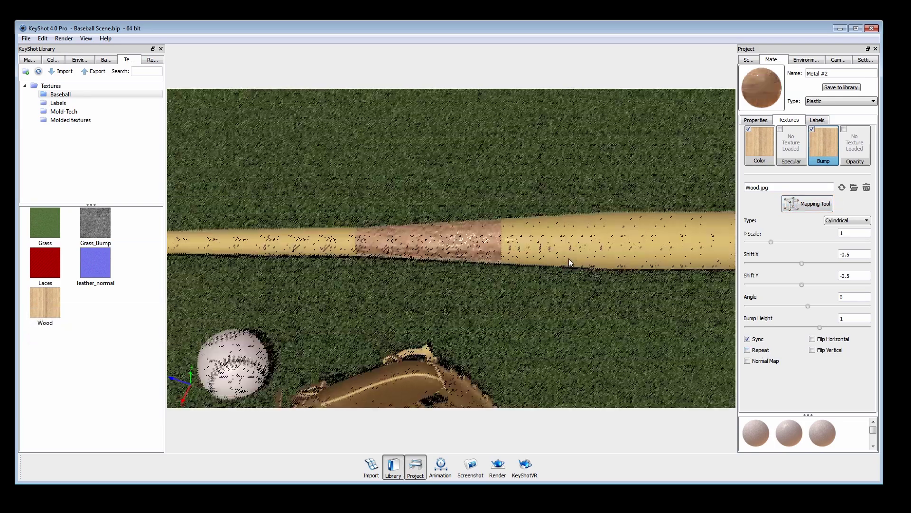
click(746, 233)
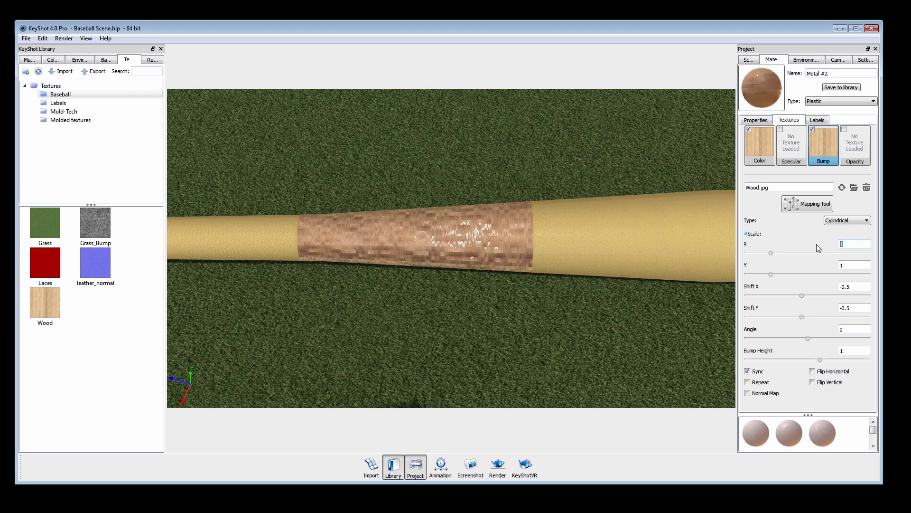
click(766, 383)
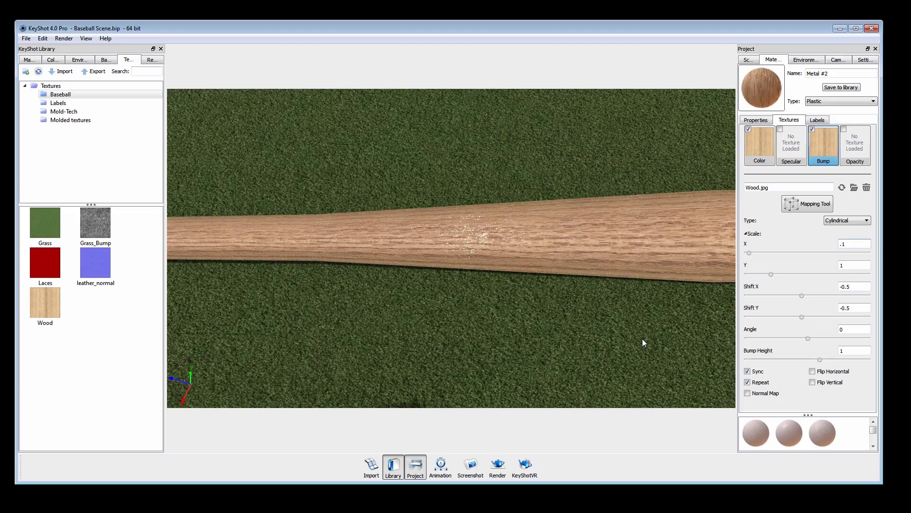
scroll(642, 338, down, 10)
Apply the Laces texture as the baseball seams' colour map with UV Coordinates mapping
scroll(472, 238, up, 10)
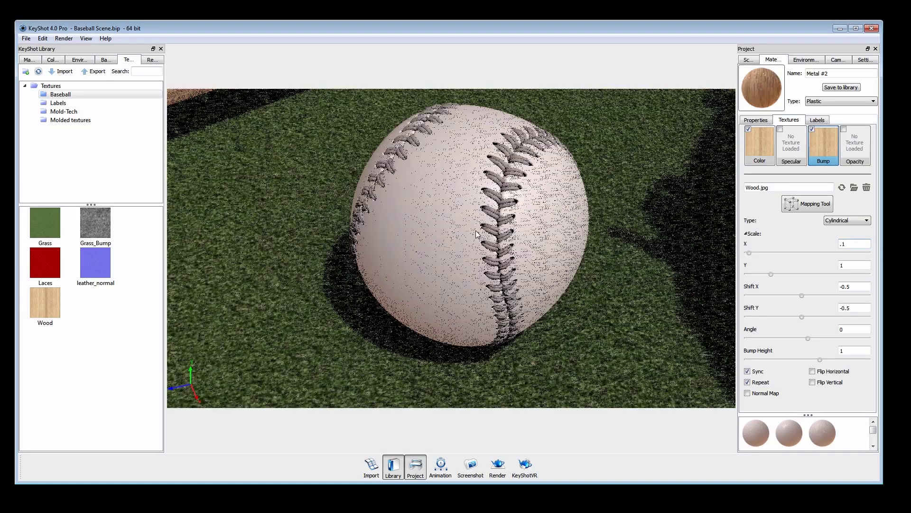
drag(45, 263, 494, 232)
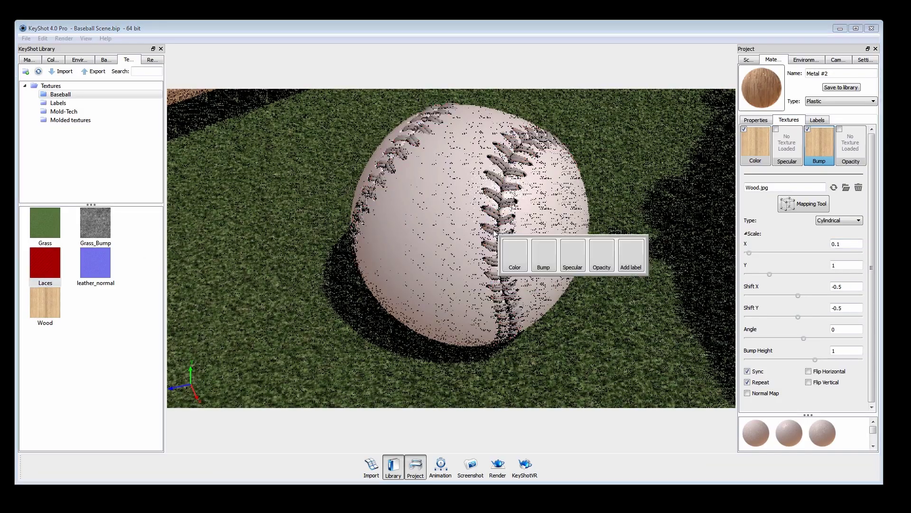
click(515, 257)
click(789, 120)
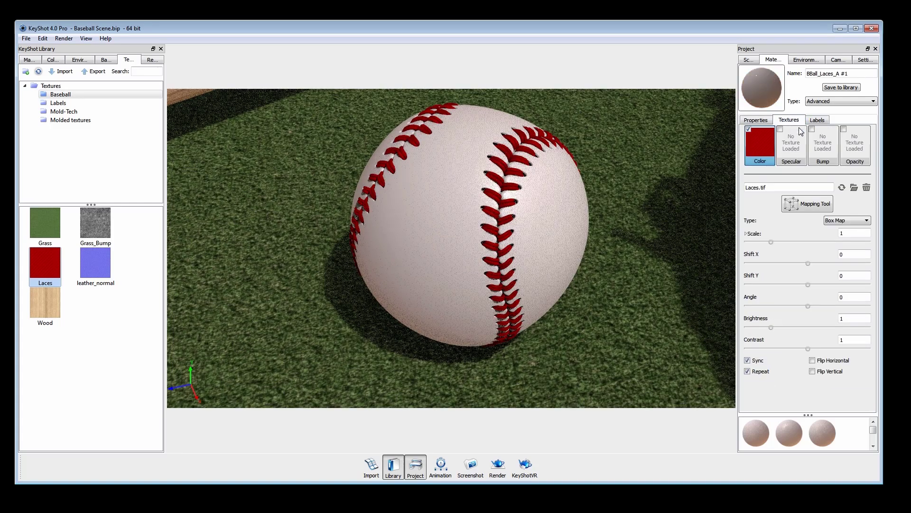
click(848, 220)
click(845, 257)
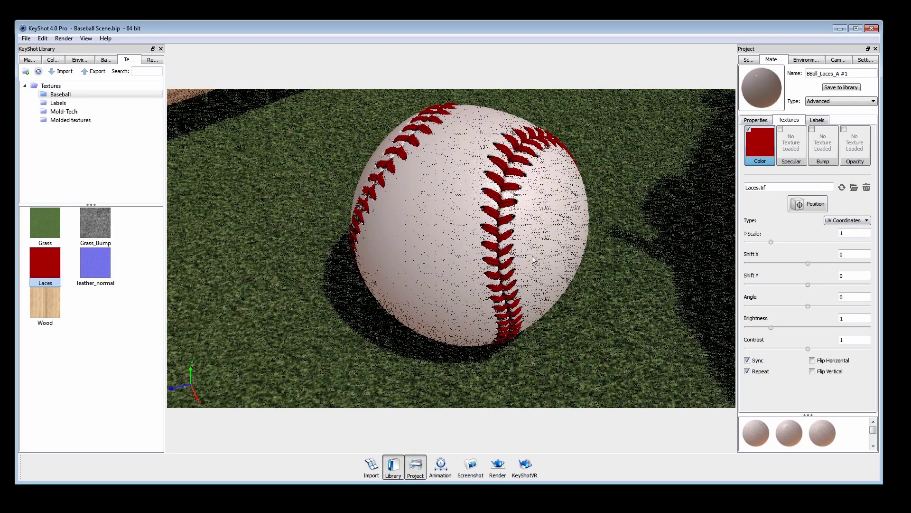
click(92, 256)
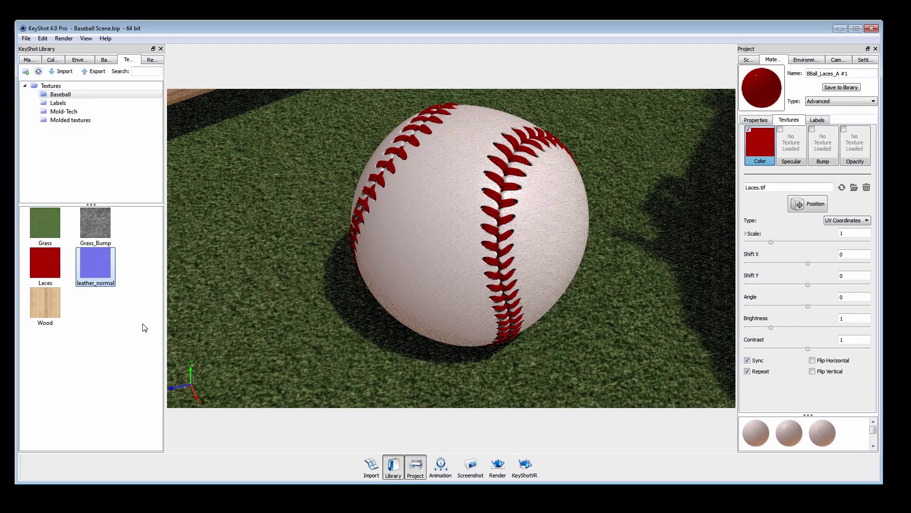
Add leather_normal to the baseball as a Normal Map bump with Spherical mapping
drag(423, 238, 427, 232)
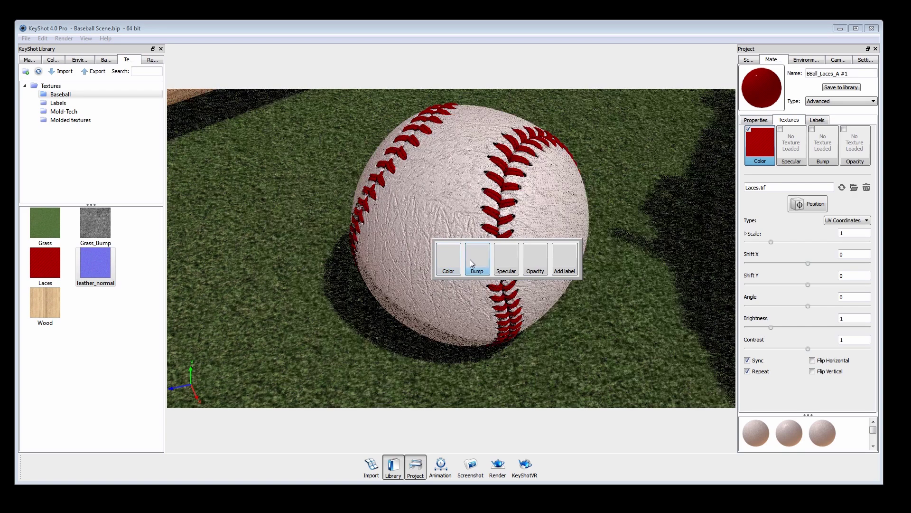
click(470, 259)
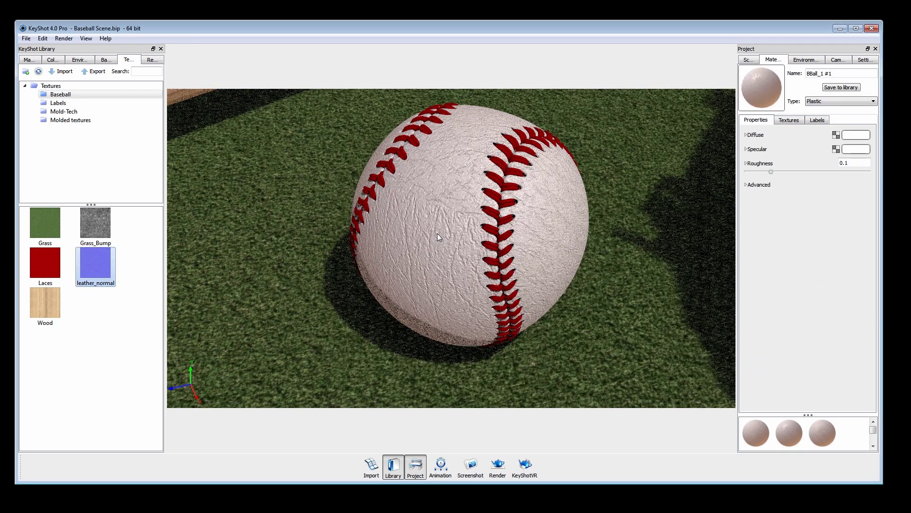
click(789, 120)
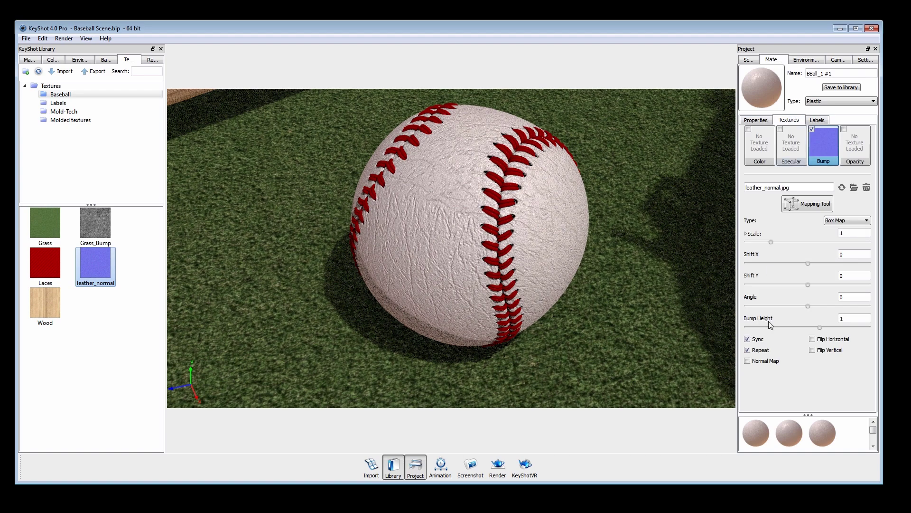
click(770, 360)
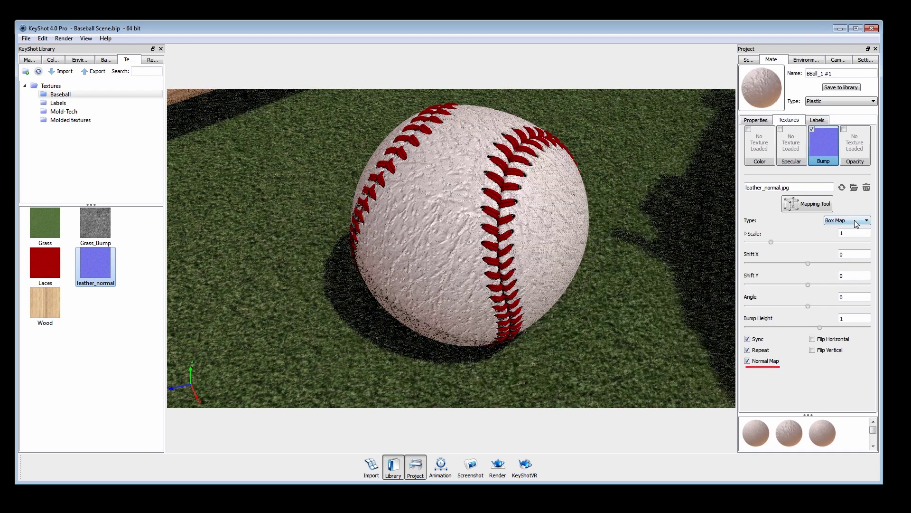
click(857, 222)
click(849, 260)
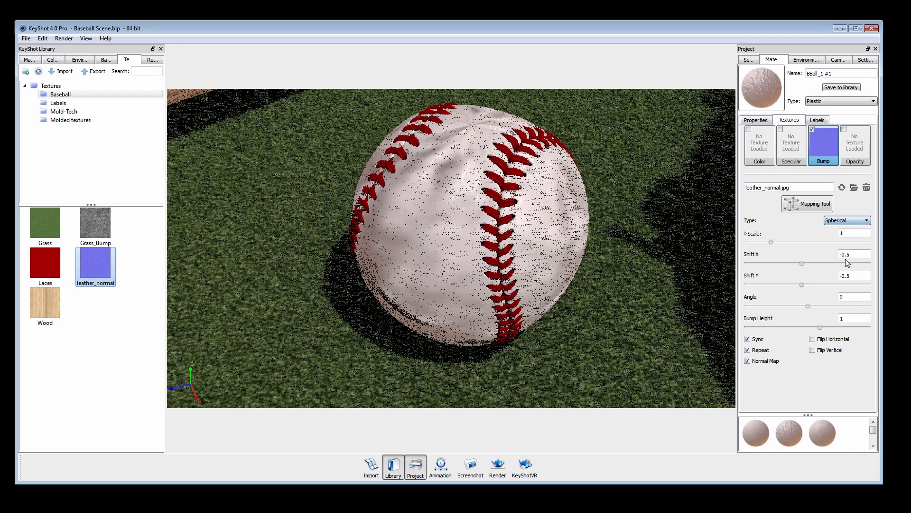
Set the leather bump's texture scale to .01 and bump height to .5
double_click(850, 233)
text(.01)
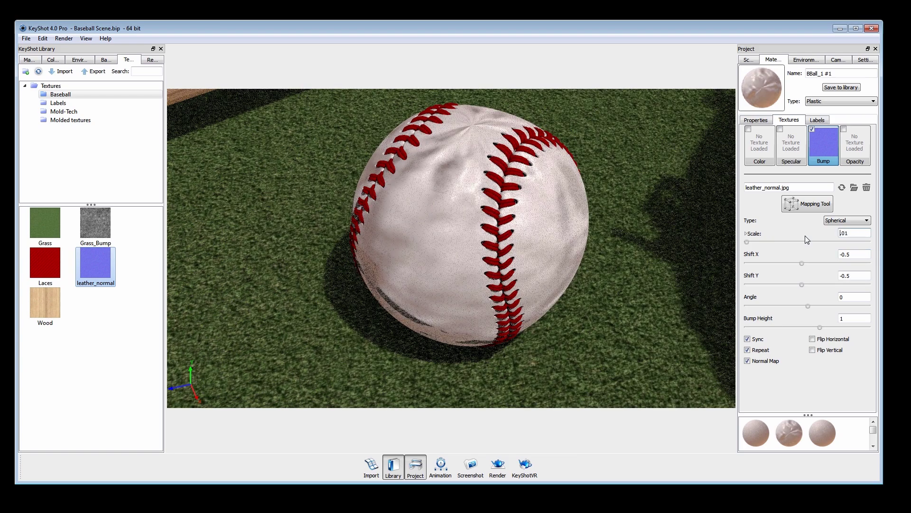
key(Return)
double_click(851, 318)
text(.5)
key(Return)
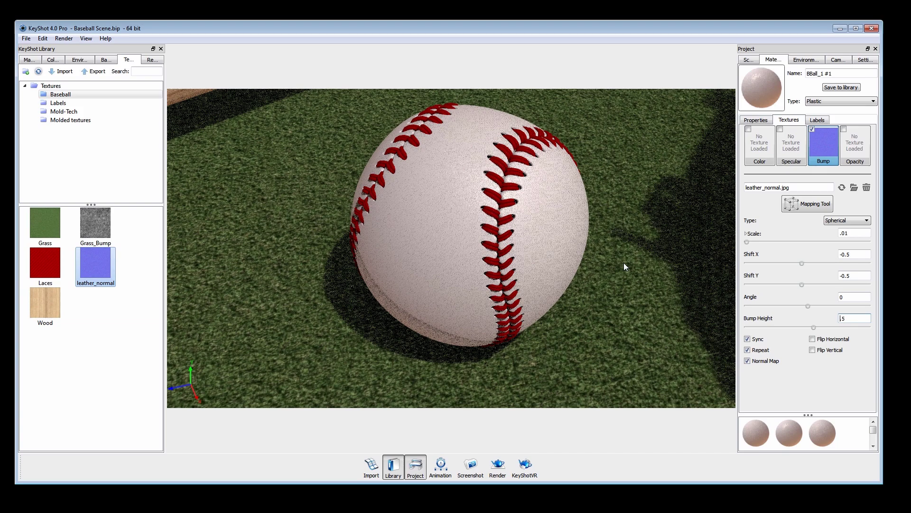
scroll(624, 263, down, 5)
Add leather_normal to the glove as a Normal Map bump at scale .5, then reset the camera view
drag(651, 225, 101, 232)
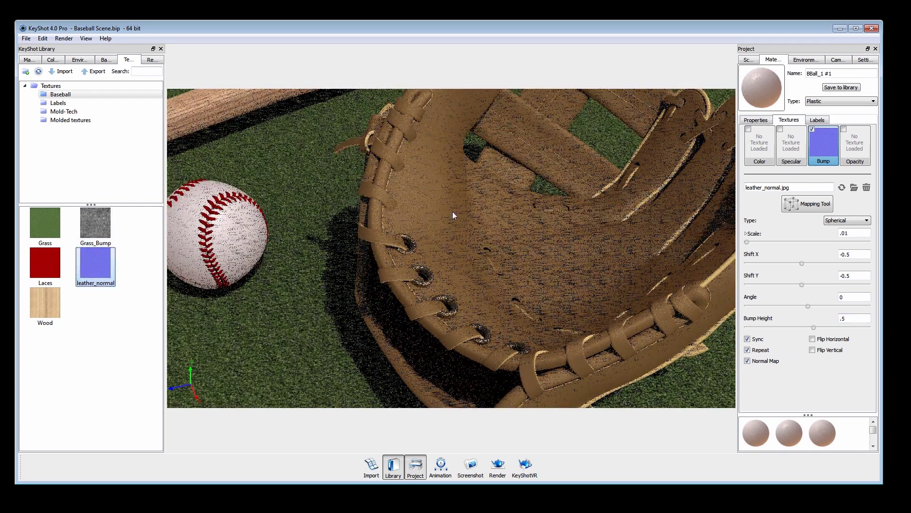
drag(459, 213, 465, 211)
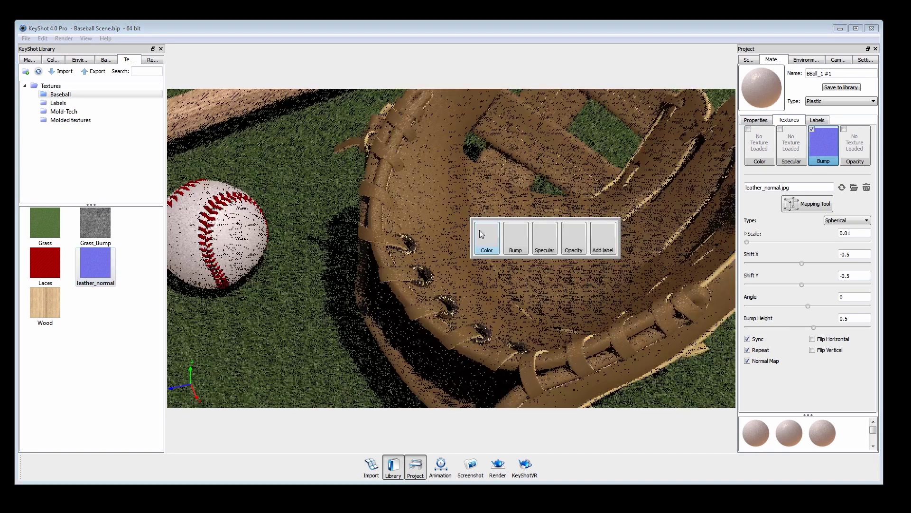
click(509, 237)
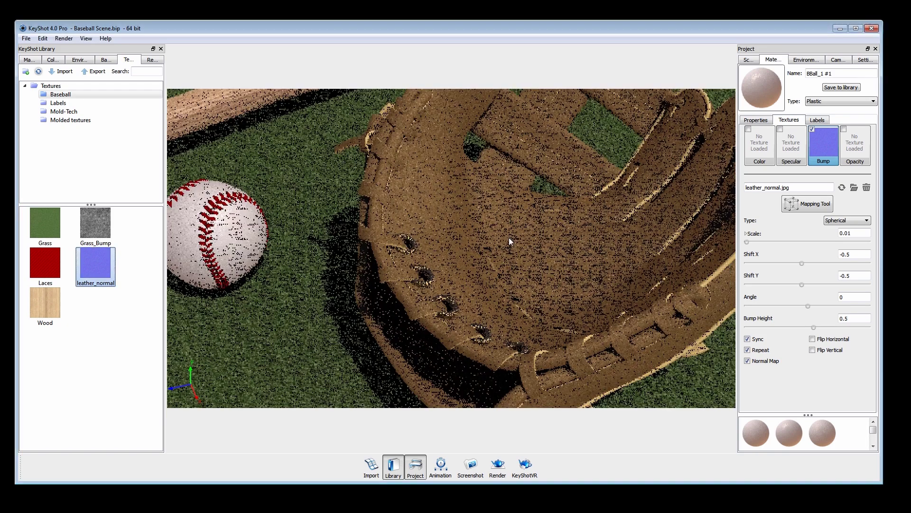
click(789, 120)
double_click(854, 233)
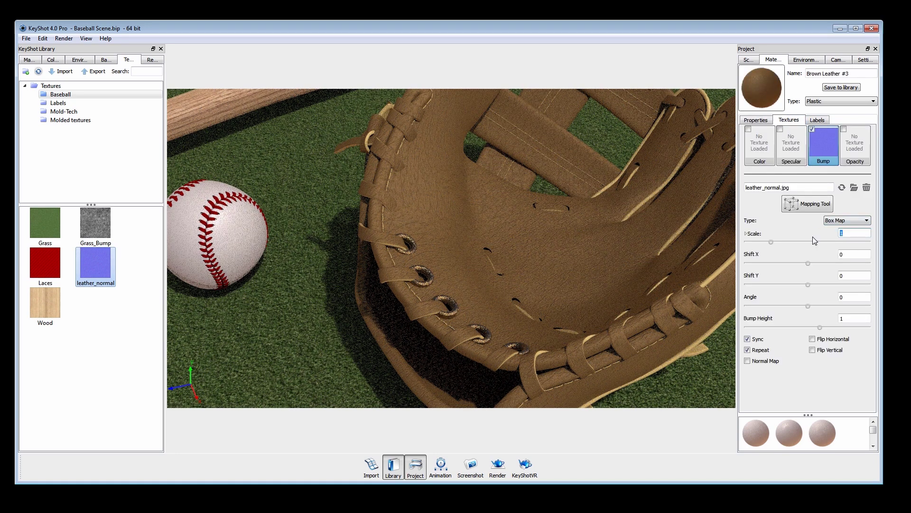
text(.5)
key(Return)
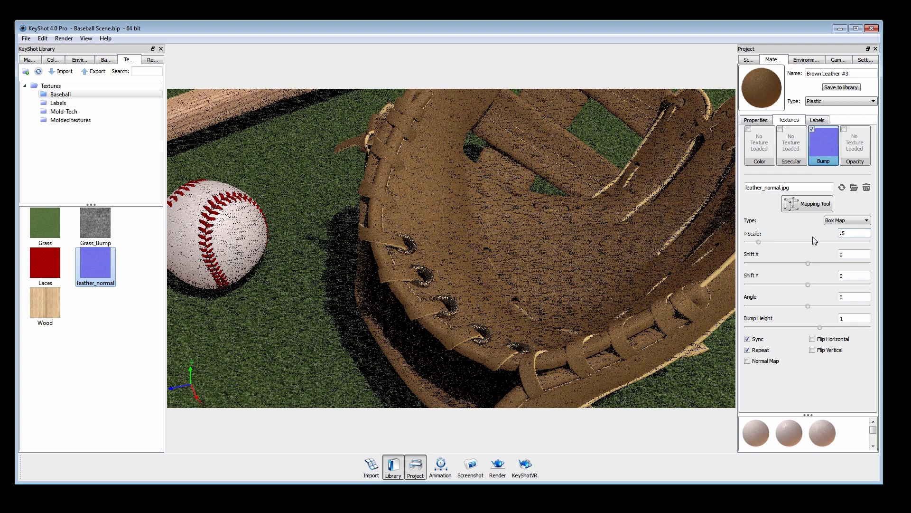
click(769, 362)
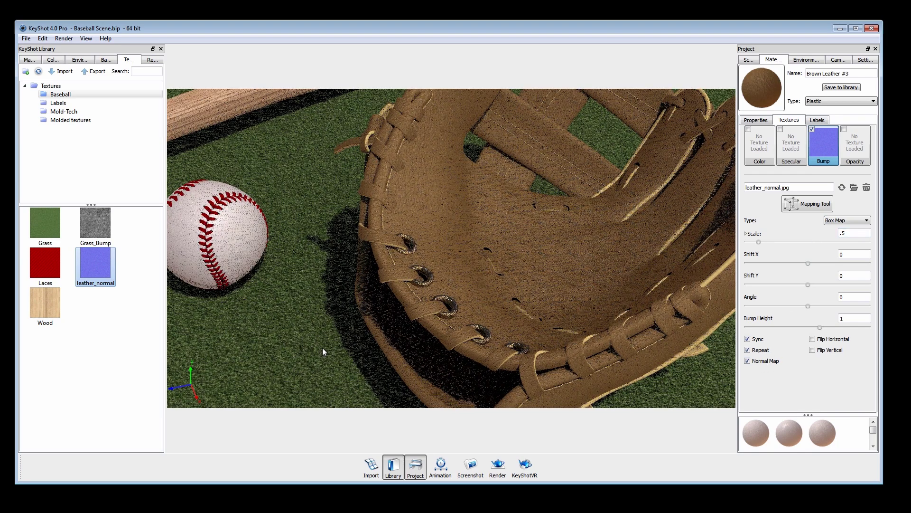
key(c)
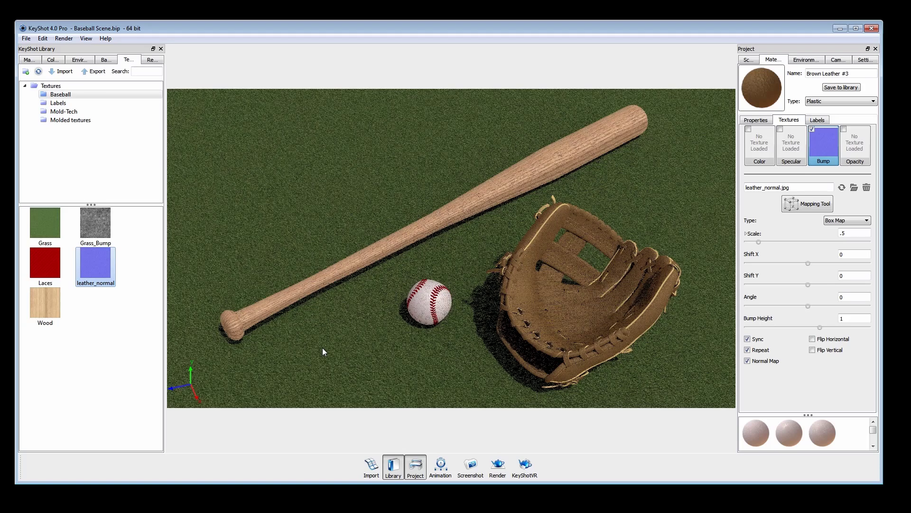